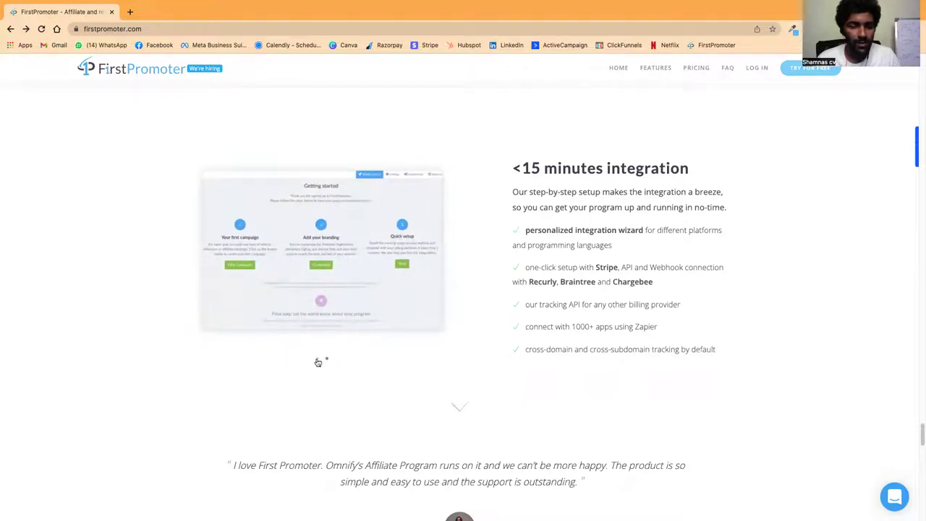
Review the integration options on the FirstPromoter homepage and compare the Starter, Business and Enterprise pricing plans.
{"action": "left_click", "coordinate": [317, 359]}
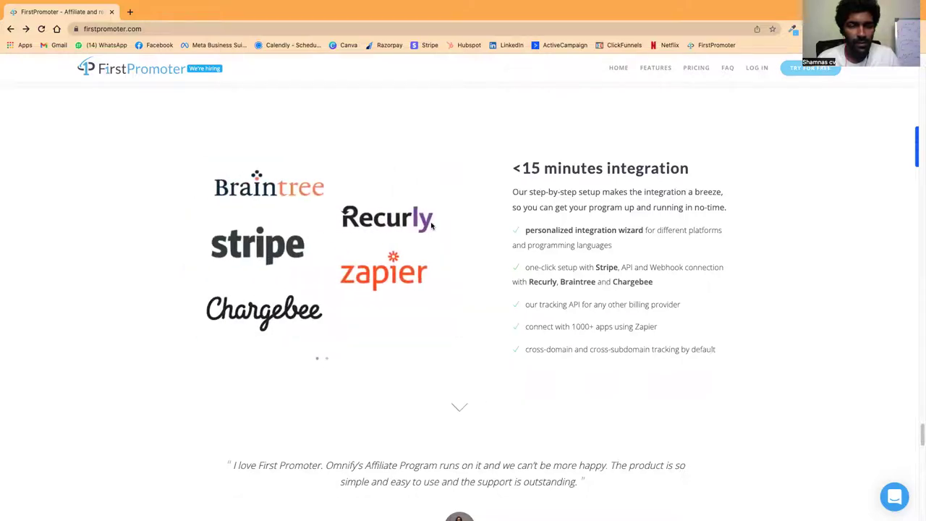
{"action": "scroll", "coordinate": [366, 300], "scroll_direction": "down", "scroll_amount": 8}
{"action": "scroll", "coordinate": [396, 309], "scroll_direction": "down", "scroll_amount": 4}
{"action": "scroll", "coordinate": [306, 340], "scroll_direction": "up", "scroll_amount": 7}
{"action": "scroll", "coordinate": [306, 343], "scroll_direction": "down", "scroll_amount": 4}
{"action": "scroll", "coordinate": [307, 343], "scroll_direction": "up", "scroll_amount": 1}
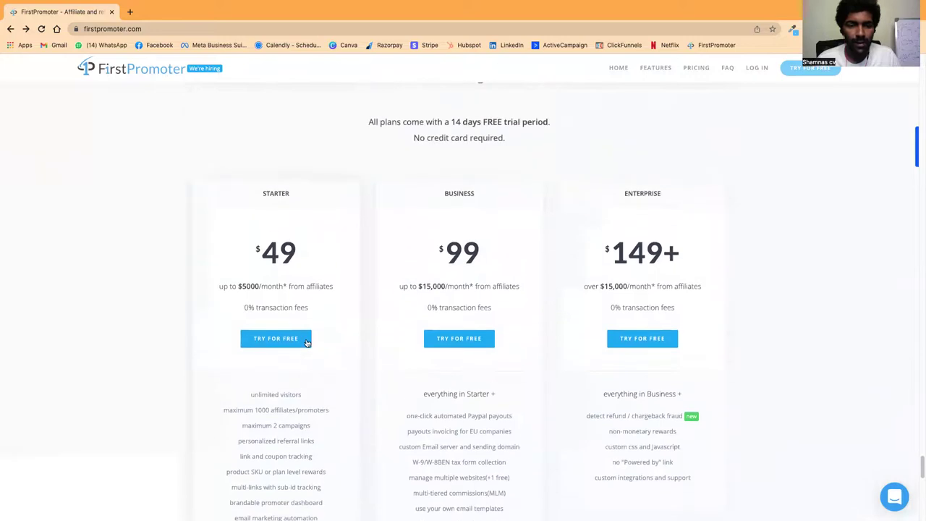
{"action": "scroll", "coordinate": [307, 343], "scroll_direction": "up", "scroll_amount": 1}
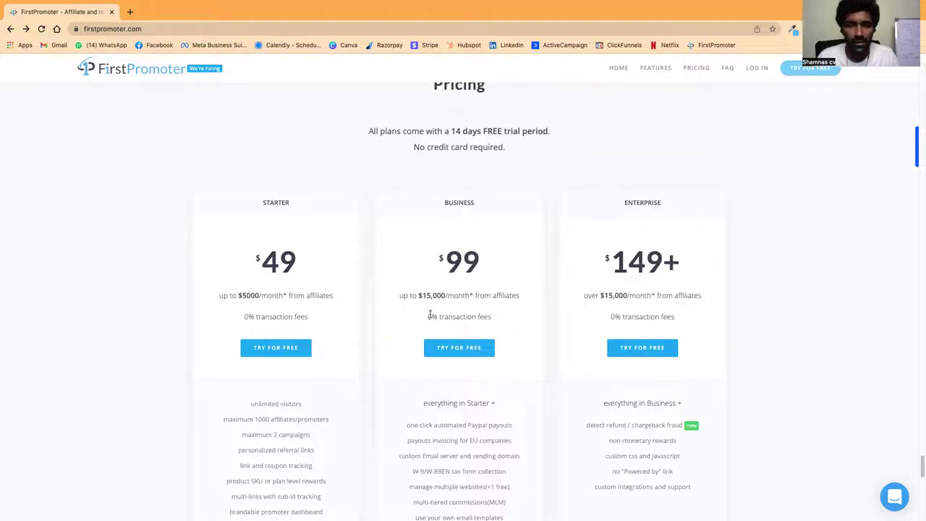
{"action": "scroll", "coordinate": [429, 315], "scroll_direction": "down", "scroll_amount": 2}
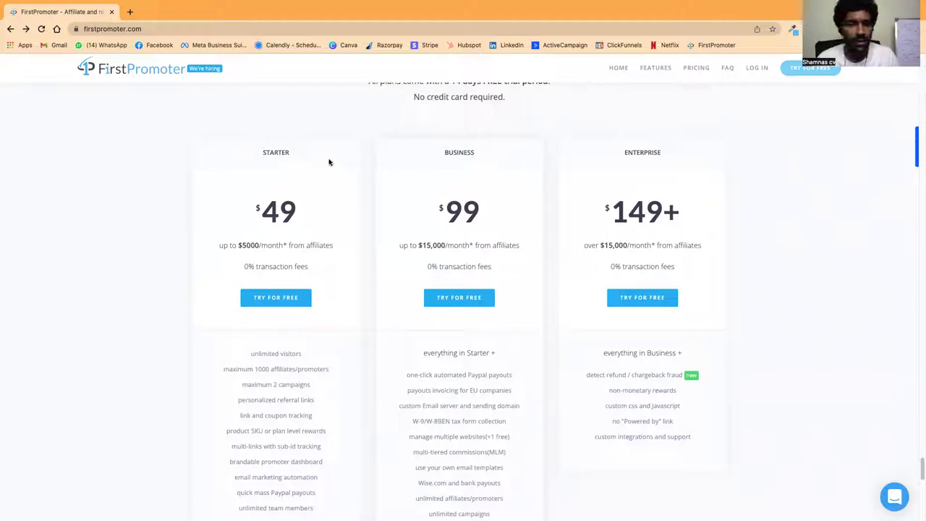
Read the remaining plan features and the Frequently Asked Questions, and return to the start of the homepage.
{"action": "scroll", "coordinate": [359, 210], "scroll_direction": "down", "scroll_amount": 6}
{"action": "scroll", "coordinate": [360, 210], "scroll_direction": "down", "scroll_amount": 12}
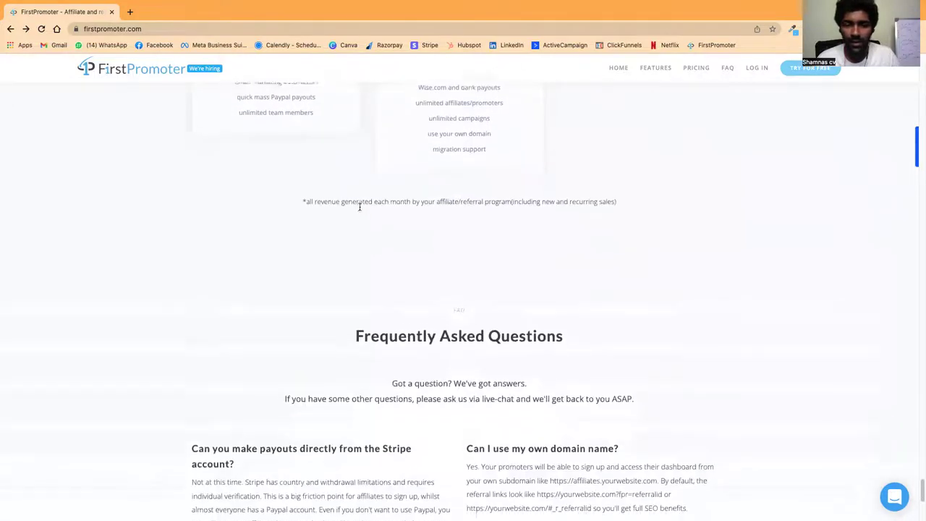
{"action": "scroll", "coordinate": [361, 210], "scroll_direction": "down", "scroll_amount": 4}
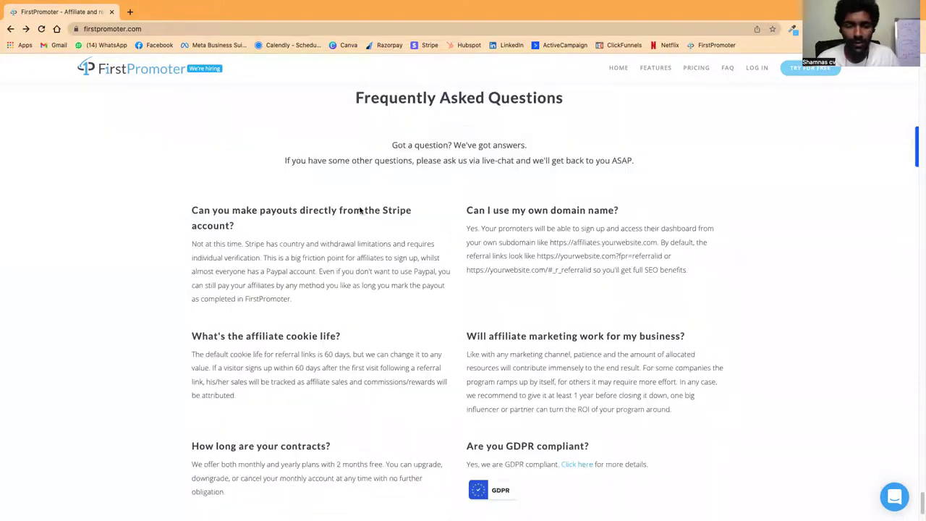
{"action": "scroll", "coordinate": [359, 210], "scroll_direction": "down", "scroll_amount": 4}
{"action": "scroll", "coordinate": [411, 223], "scroll_direction": "up", "scroll_amount": 20}
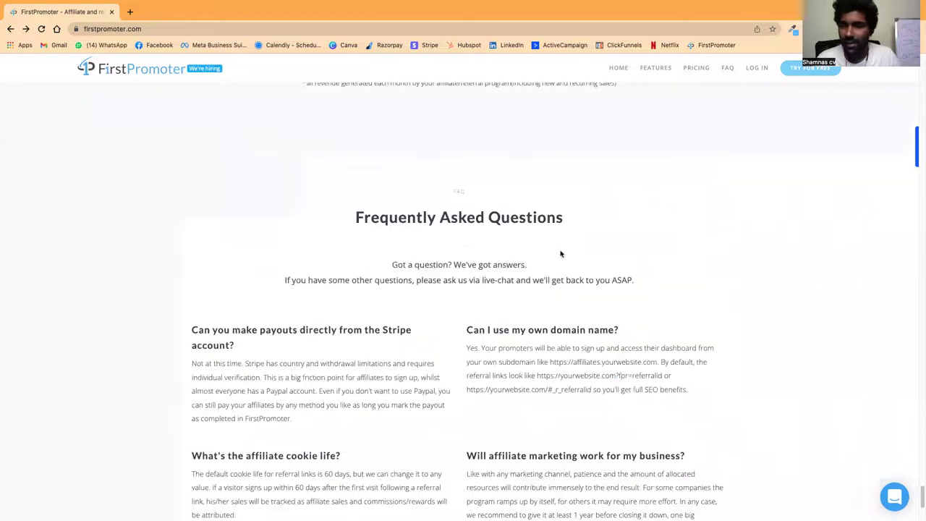
{"action": "scroll", "coordinate": [695, 147], "scroll_direction": "up", "scroll_amount": 20}
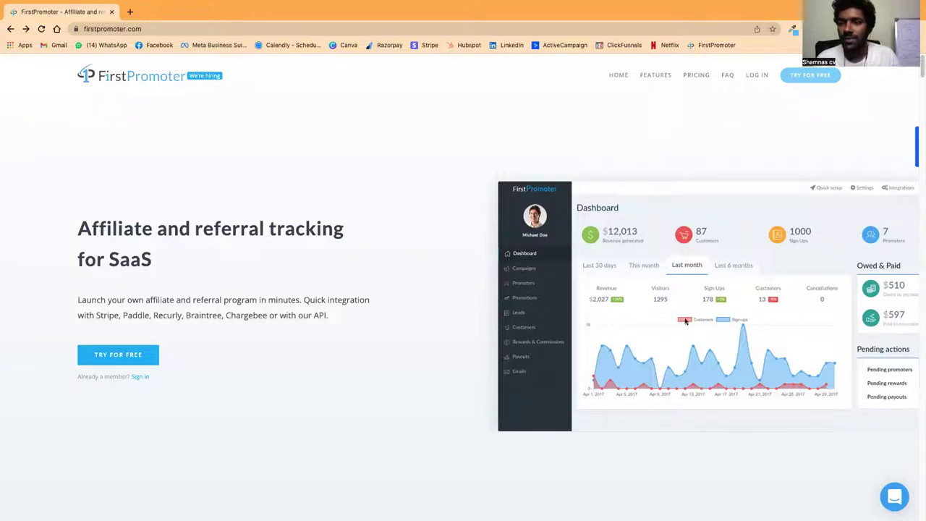
Log in to the FirstPromoter account and examine its dashboard, including the latest rewards and commissions.
{"action": "left_click", "coordinate": [755, 77]}
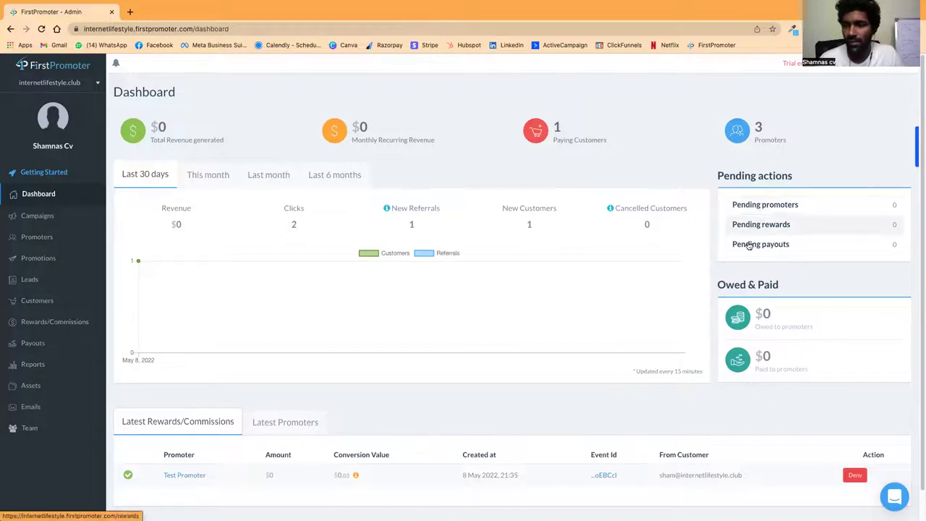
{"action": "scroll", "coordinate": [453, 332], "scroll_direction": "down", "scroll_amount": 1}
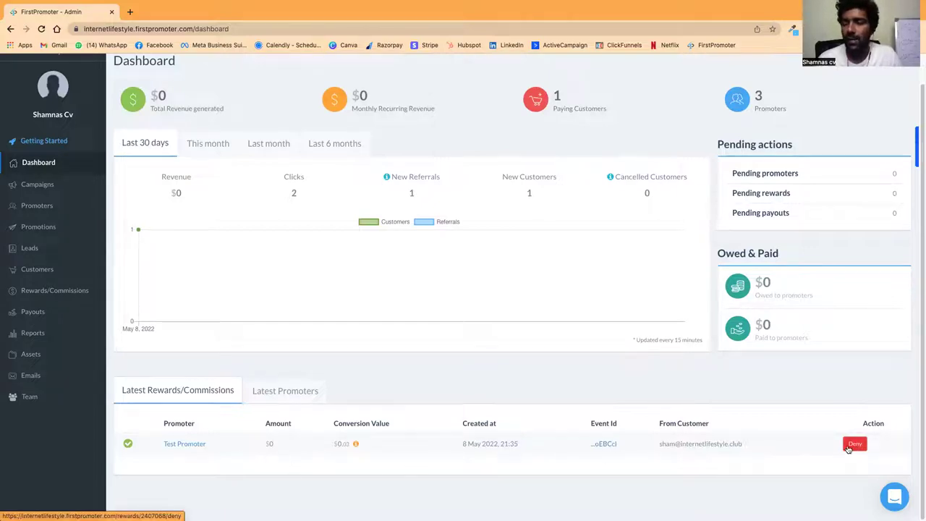
Start a new campaign and check the available referral link parameters, keeping ?fpr selected.
{"action": "left_click", "coordinate": [32, 184]}
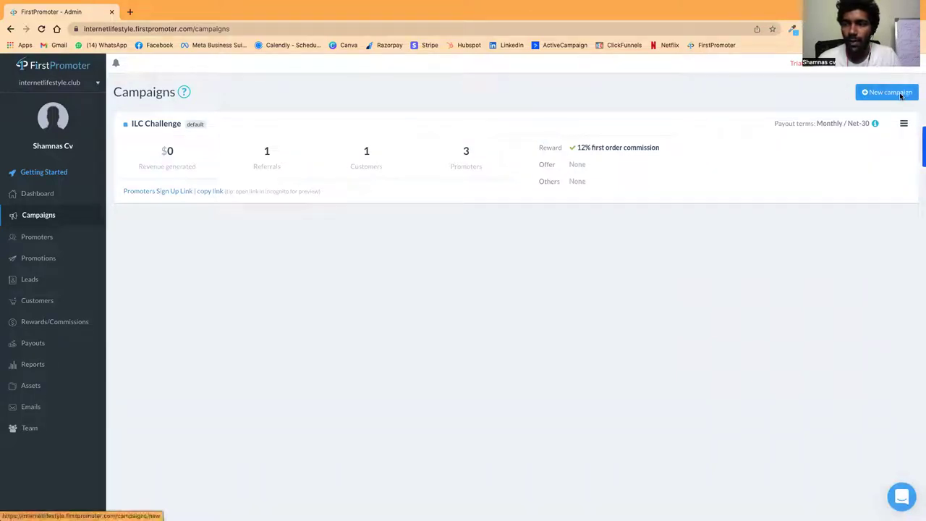
{"action": "left_click", "coordinate": [894, 94]}
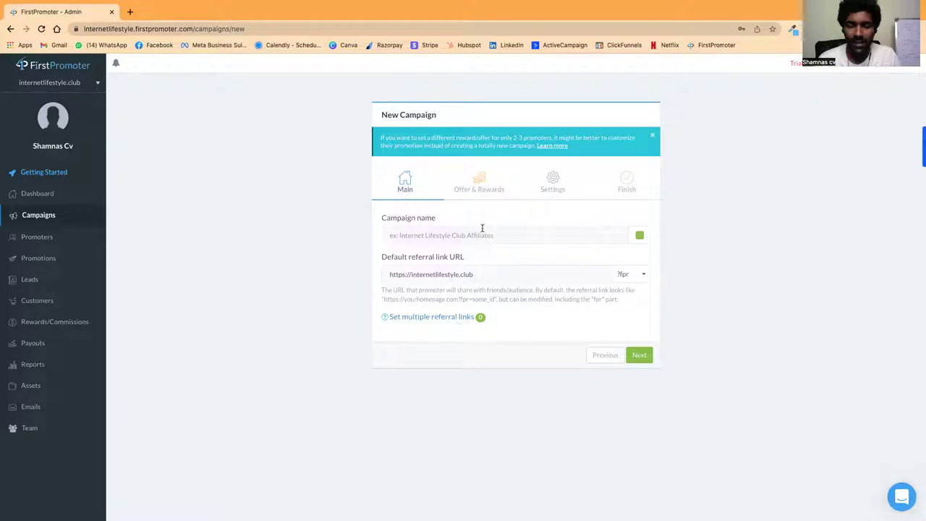
{"action": "left_click", "coordinate": [626, 275]}
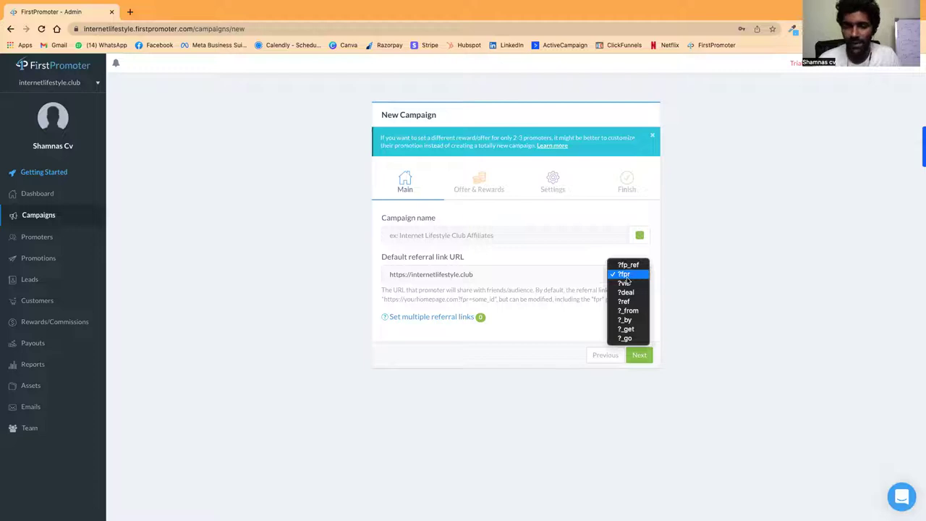
{"action": "left_click", "coordinate": [624, 276]}
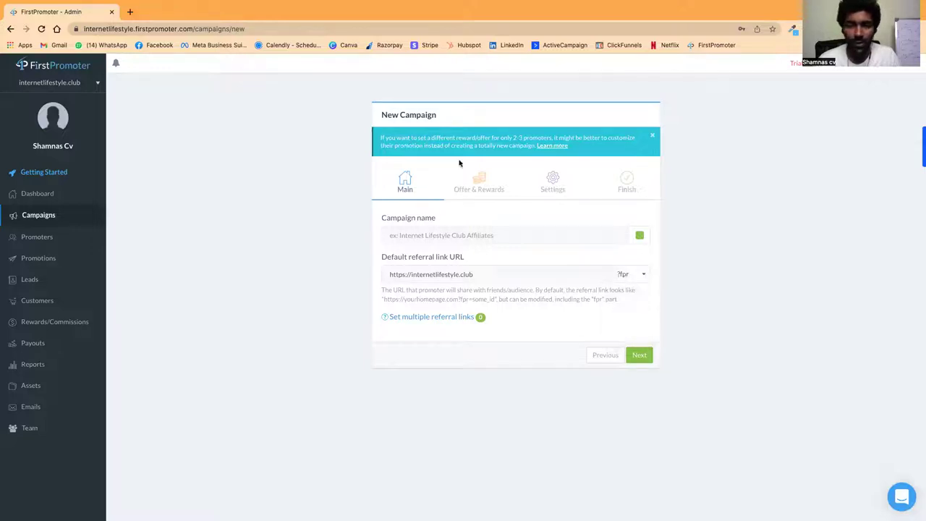
Examine the new campaign's promoter reward list and the form for creating a new reward, without setting one.
{"action": "left_click", "coordinate": [482, 189]}
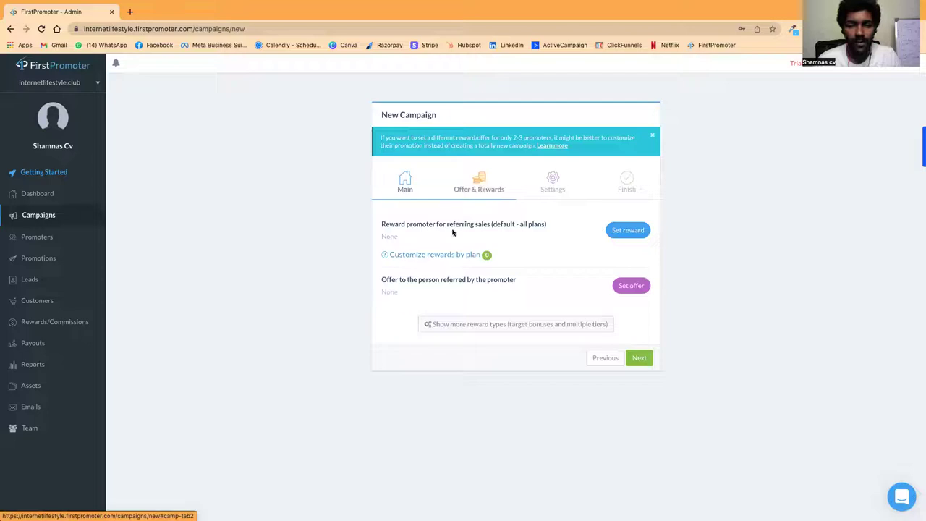
{"action": "left_click", "coordinate": [628, 230]}
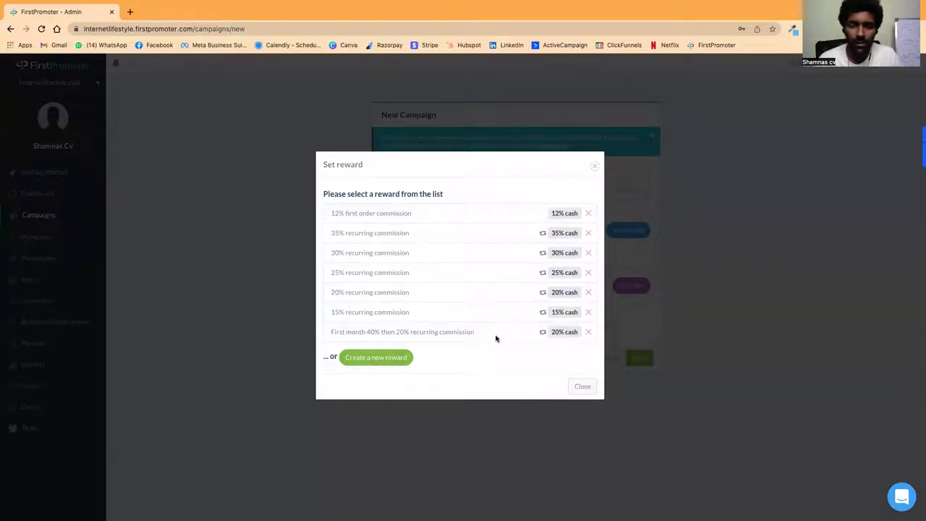
{"action": "left_click", "coordinate": [374, 359]}
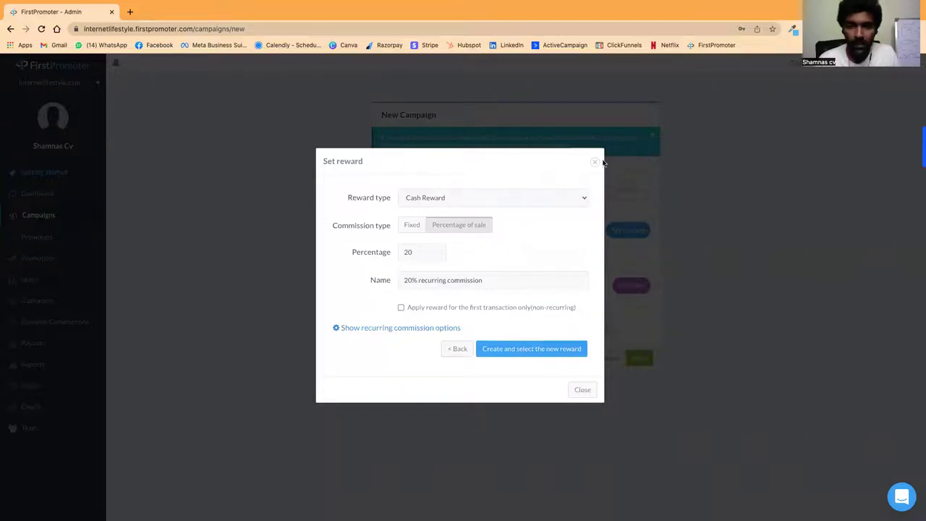
{"action": "left_click", "coordinate": [595, 162]}
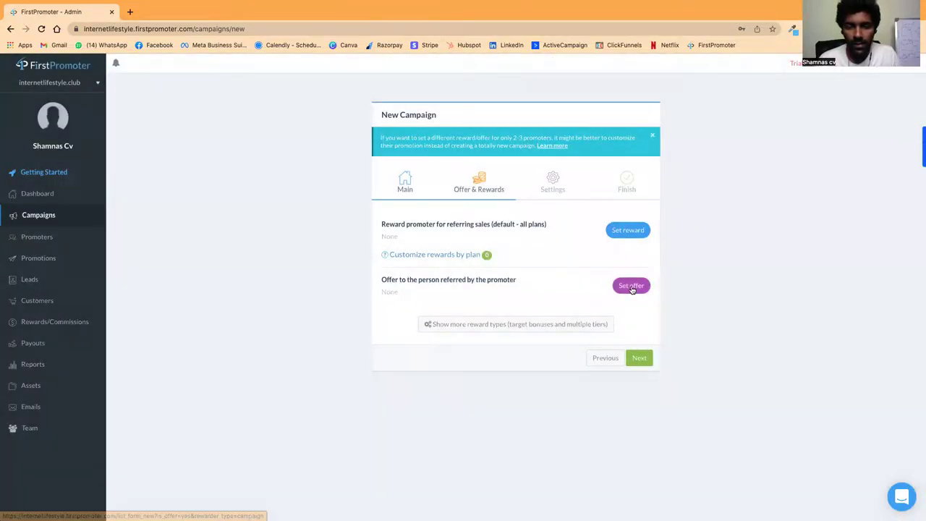
Check the campaign's offers for referred people, and view its Settings and Finish options.
{"action": "left_click", "coordinate": [631, 286]}
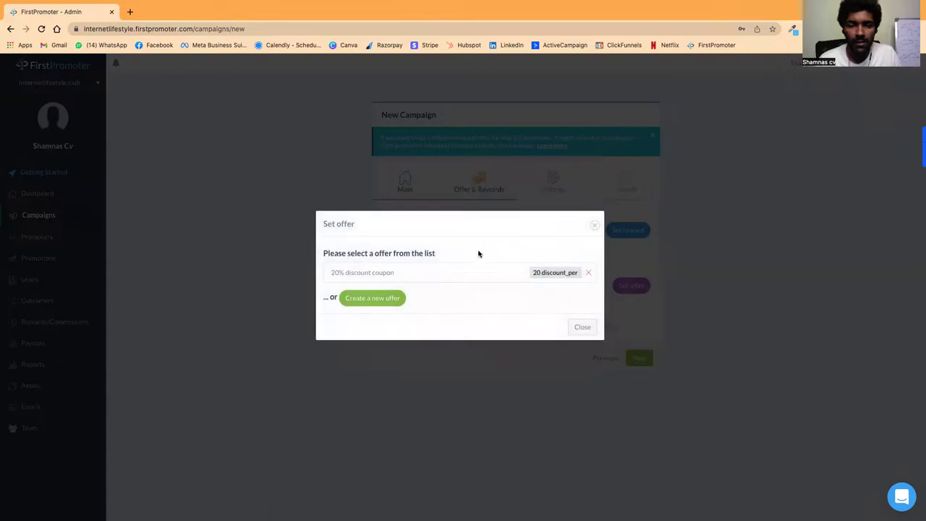
{"action": "left_click", "coordinate": [593, 226]}
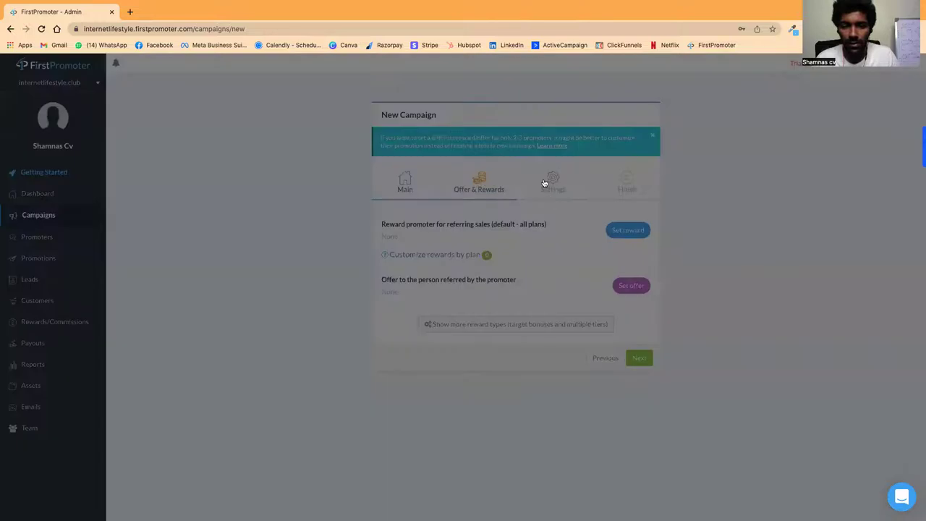
{"action": "left_click", "coordinate": [551, 182]}
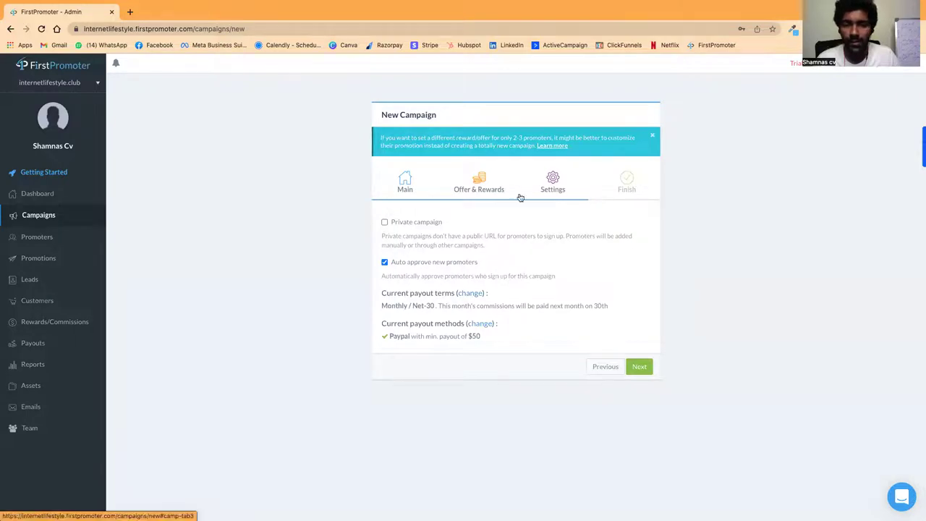
{"action": "left_click", "coordinate": [622, 185]}
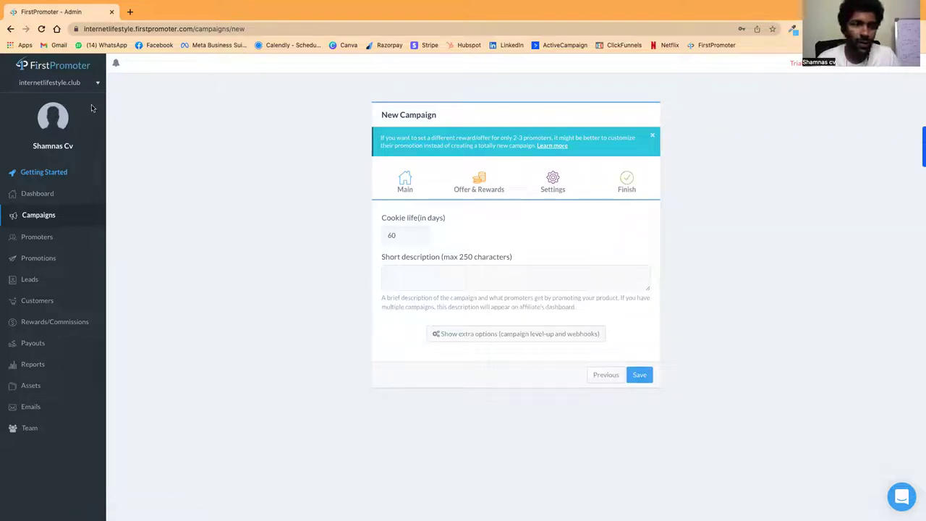
Look through the account's promoters, promotions, referred leads, referred customers and rewards/commissions.
{"action": "left_click", "coordinate": [15, 241]}
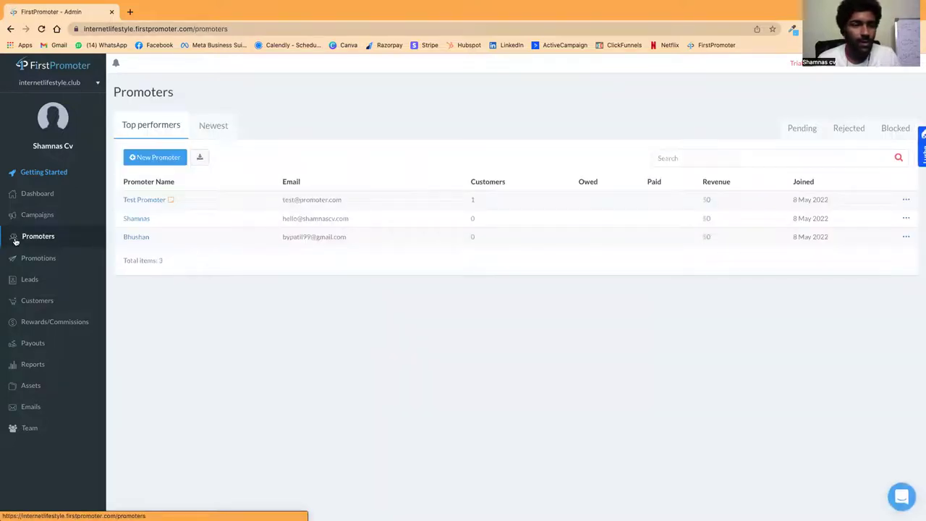
{"action": "left_click", "coordinate": [45, 258]}
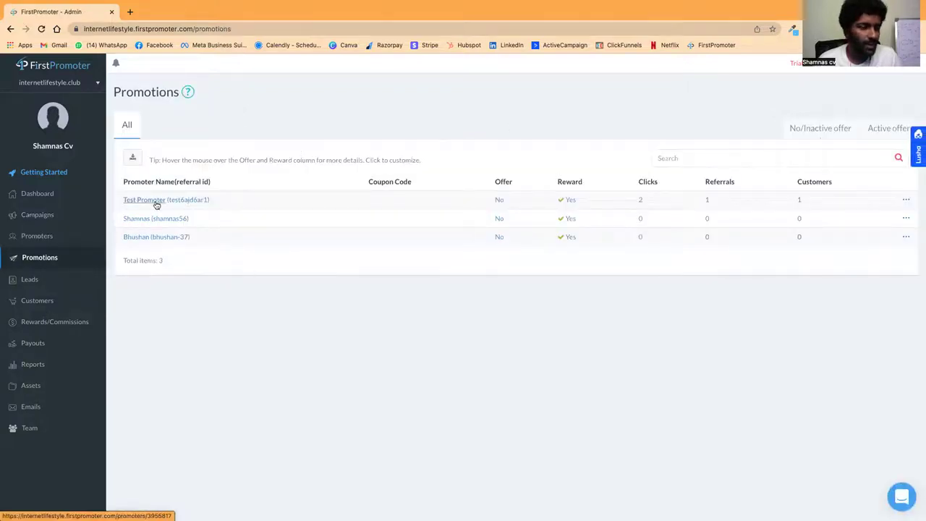
{"action": "left_click", "coordinate": [32, 284]}
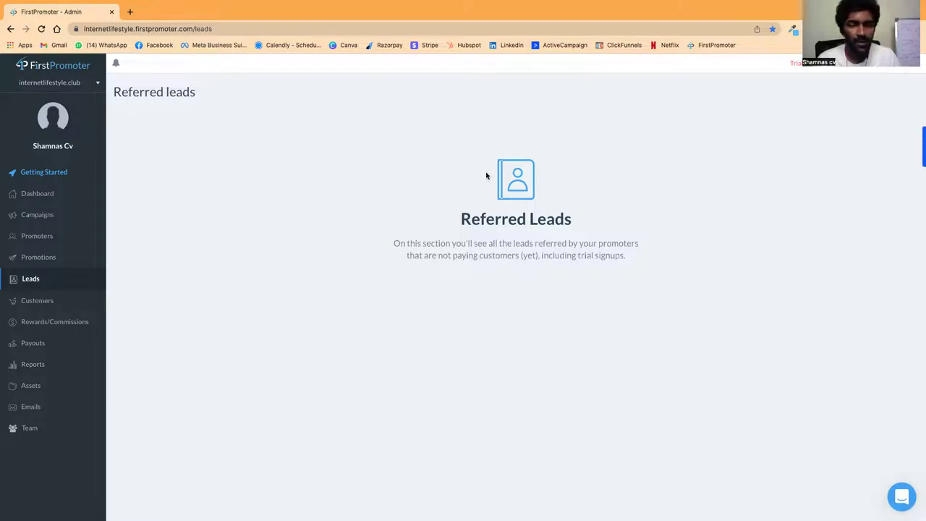
{"action": "left_click", "coordinate": [44, 301]}
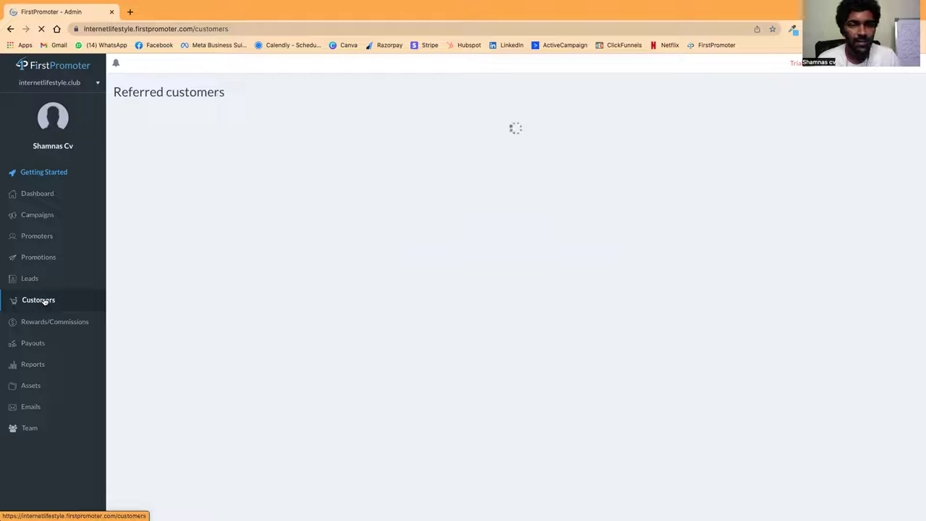
{"action": "left_click", "coordinate": [35, 327]}
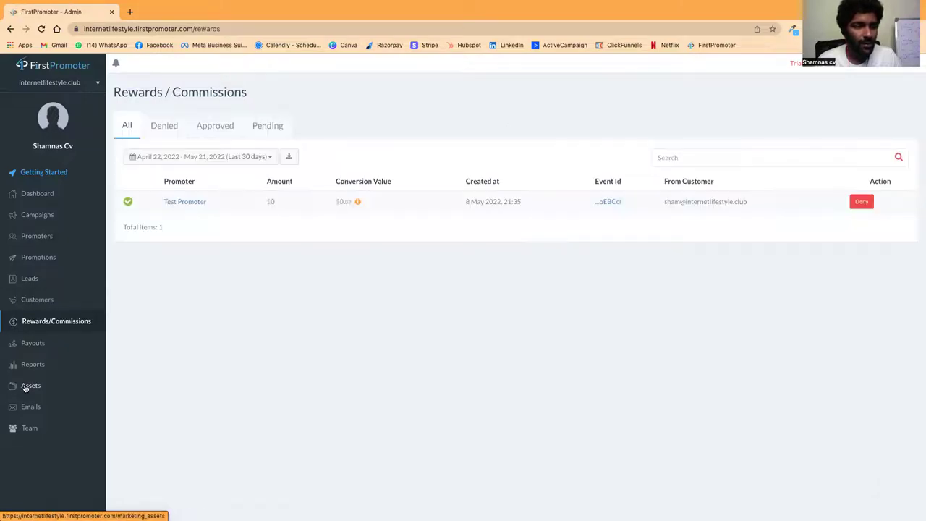
View the marketing assets, the automated promoter emails and the team members.
{"action": "left_click", "coordinate": [36, 386]}
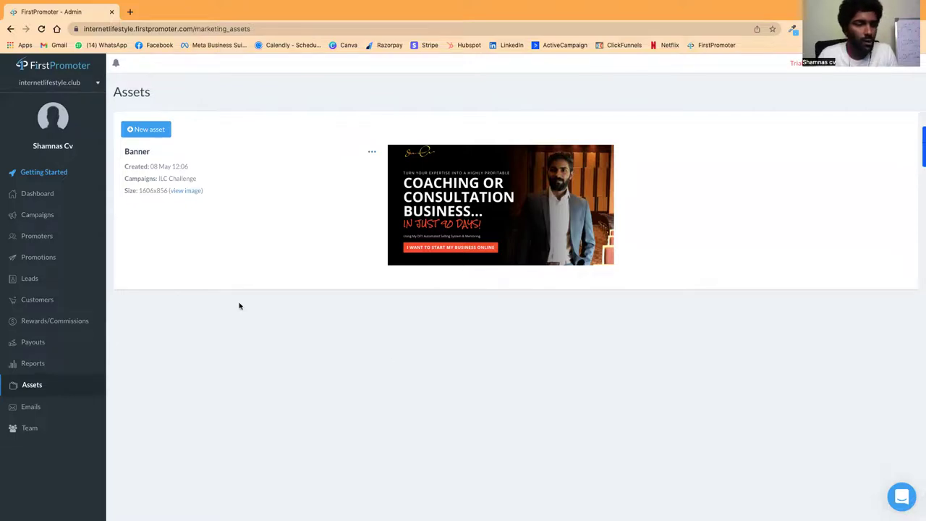
{"action": "left_click", "coordinate": [31, 407]}
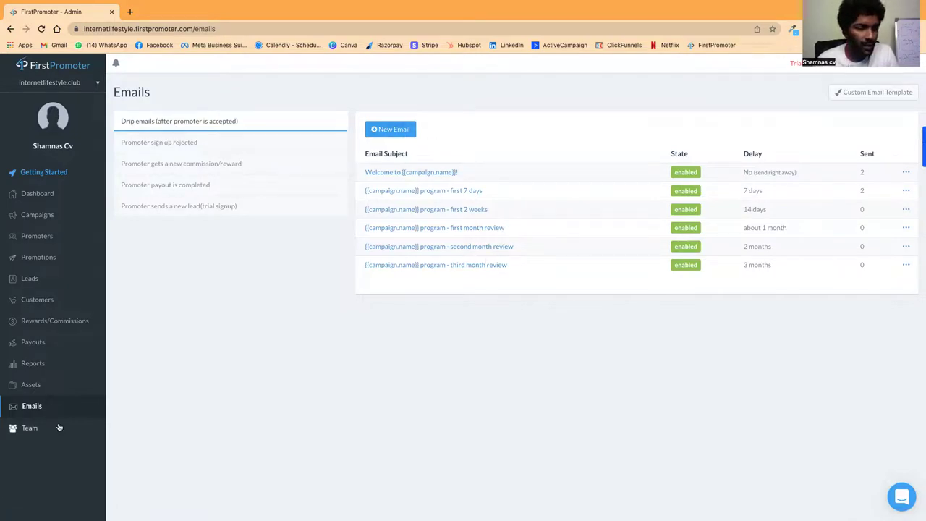
{"action": "left_click", "coordinate": [27, 434]}
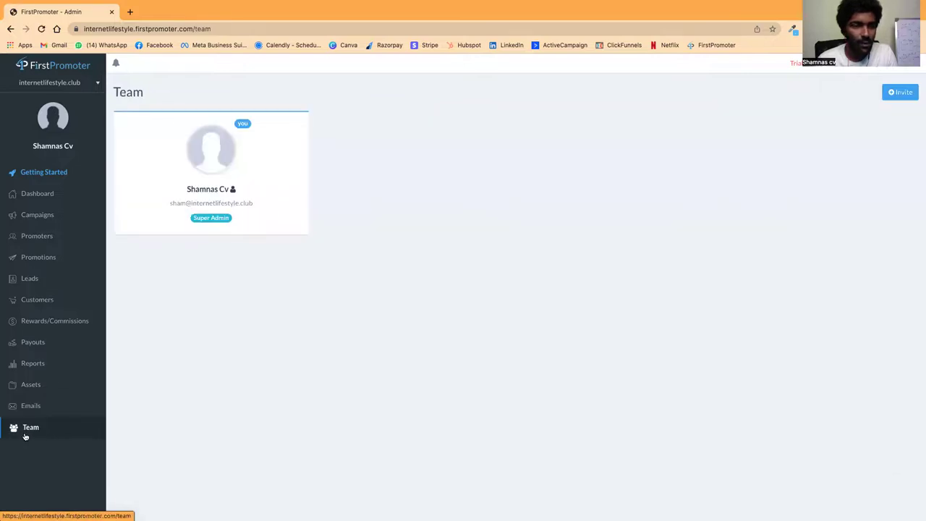
Open the Overview report of the entire account from the available reports.
{"action": "left_click", "coordinate": [32, 365]}
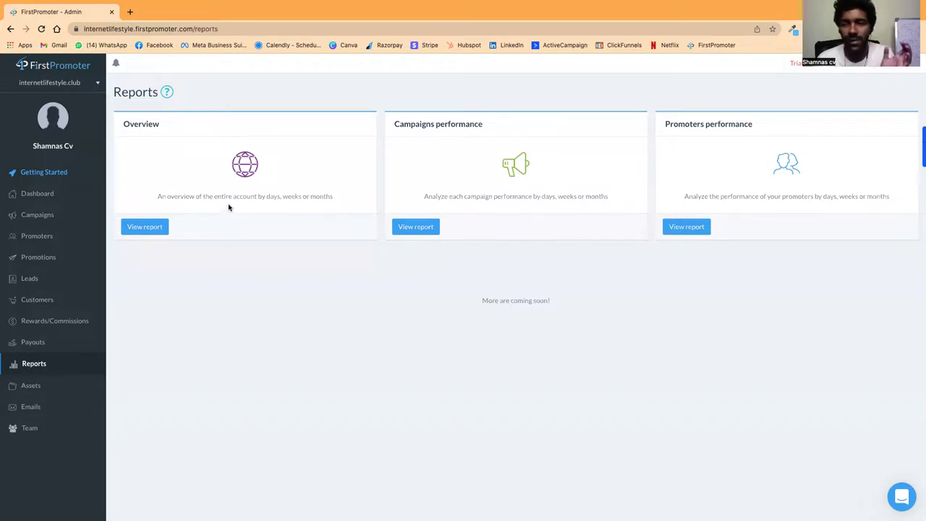
{"action": "left_click", "coordinate": [156, 232]}
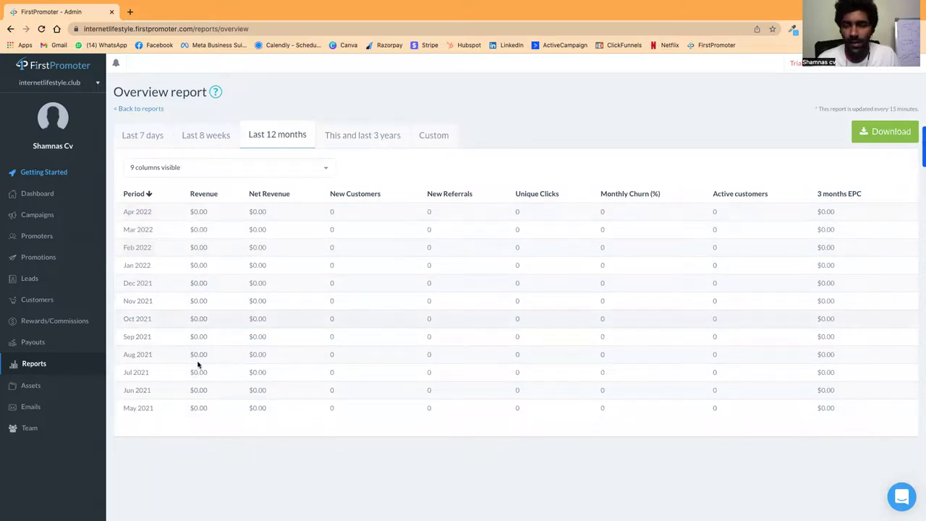
Open a new browser tab alongside the FirstPromoter admin page.
{"action": "left_click", "coordinate": [130, 12]}
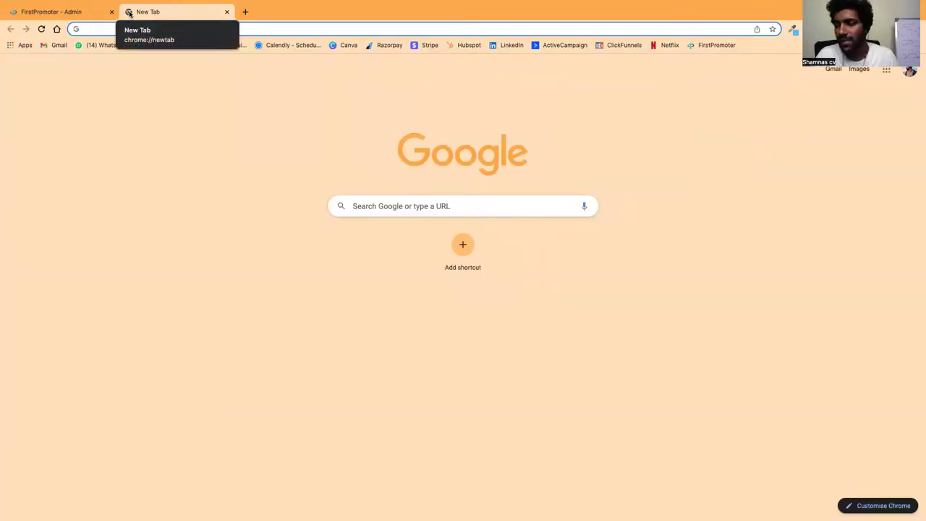
{"action": "type", "text": "w"}
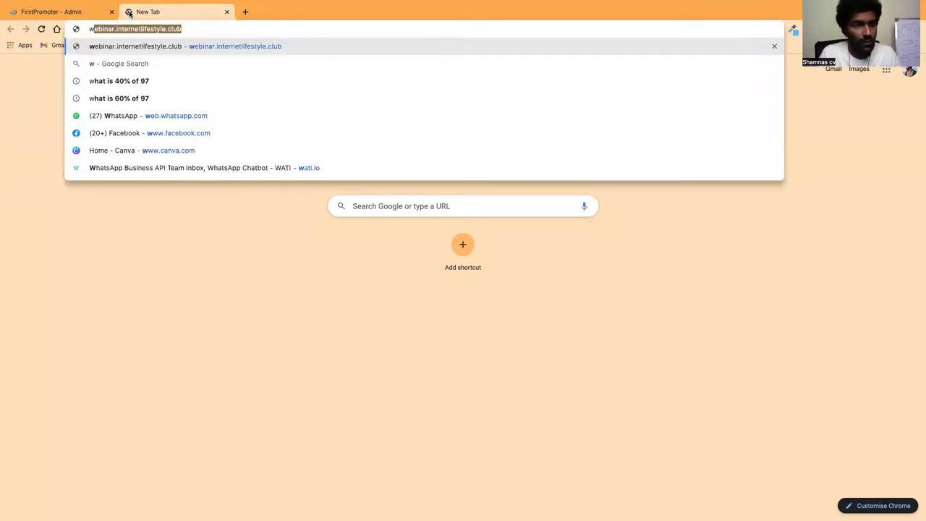
{"action": "type", "text": "paf"}
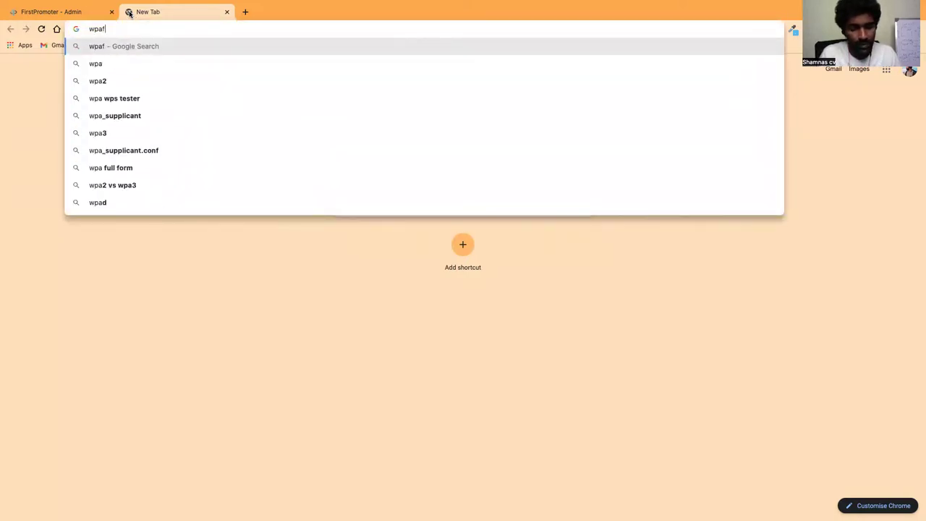
{"action": "key", "text": "BackSpace"}
{"action": "key", "text": "BackSpace"}
{"action": "key", "text": "BackSpace"}
{"action": "key", "text": "BackSpace"}
Search the web for affiliatewp and open the AffiliateWP website from the results.
{"action": "type", "text": "a"}
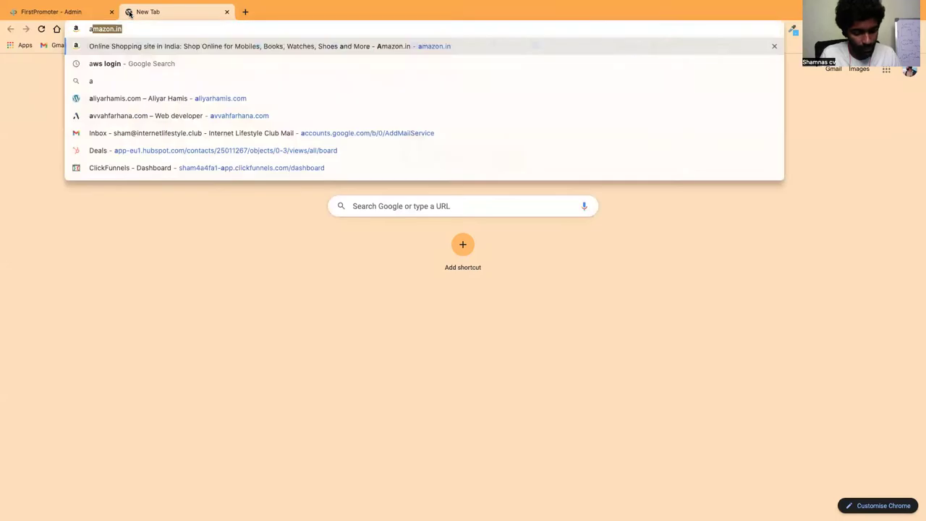
{"action": "type", "text": "ffiliate"}
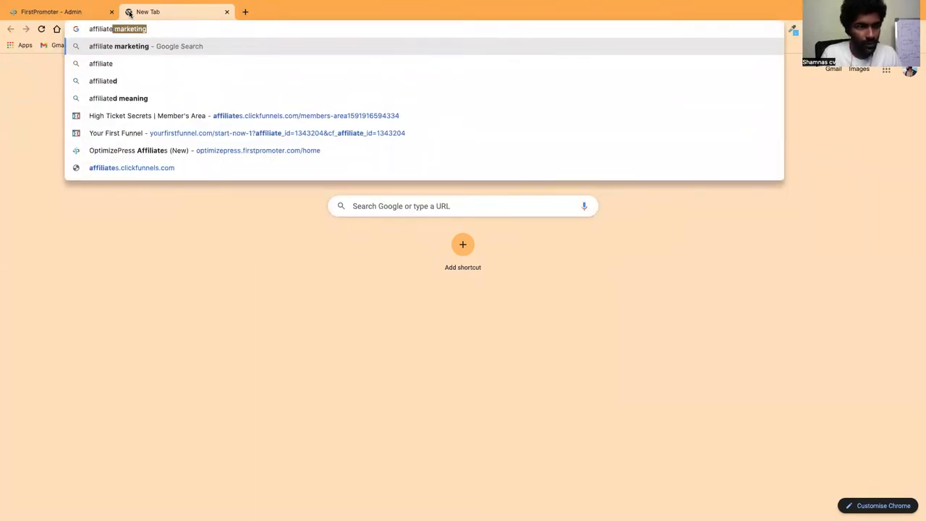
{"action": "type", "text": "wp"}
{"action": "key", "text": "Return"}
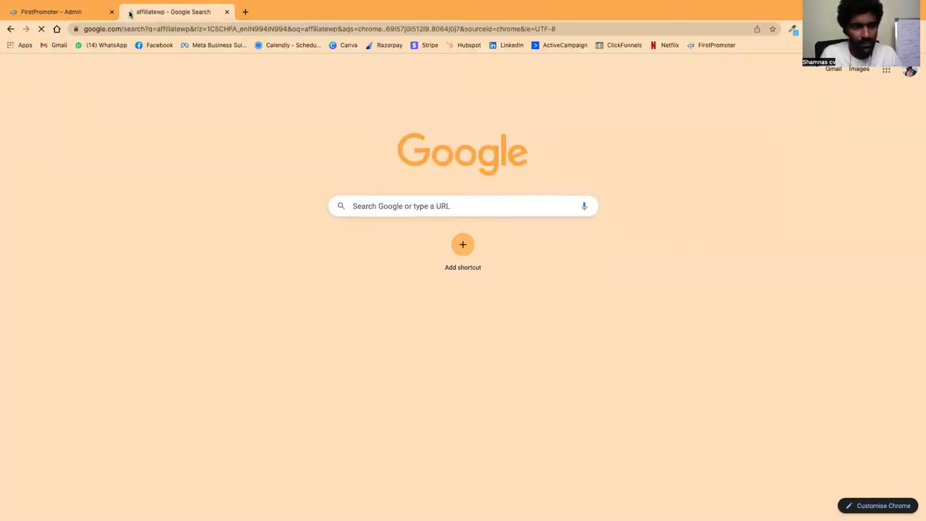
{"action": "left_click", "coordinate": [145, 163]}
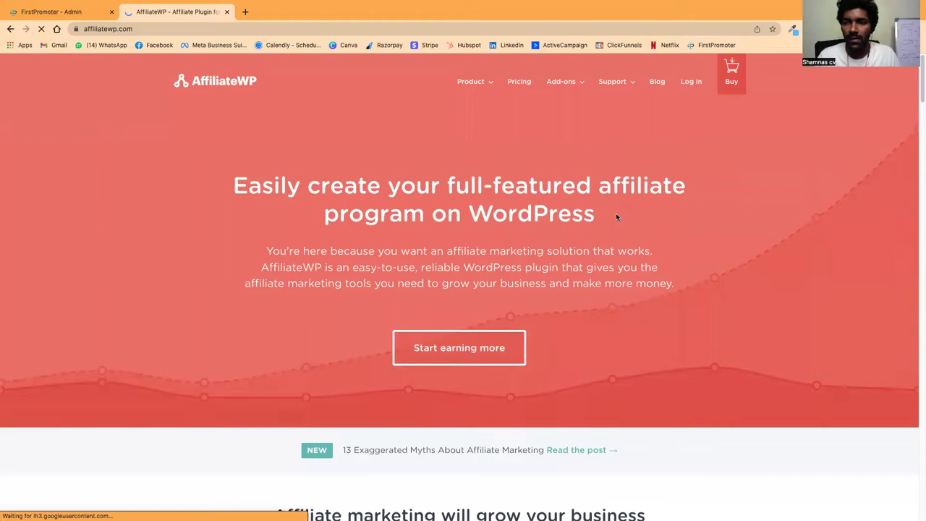
Look through the features on the AffiliateWP homepage, and view the plans on its pricing page.
{"action": "left_click_drag", "start_coordinate": [920, 75], "coordinate": [920, 234]}
{"action": "left_click_drag", "start_coordinate": [920, 288], "coordinate": [920, 163]}
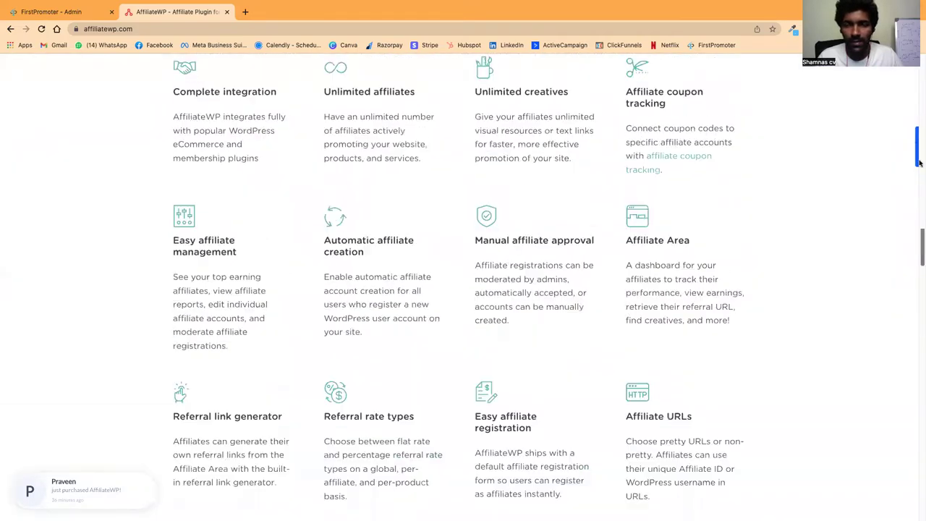
{"action": "left_click_drag", "start_coordinate": [920, 246], "coordinate": [920, 65]}
{"action": "left_click", "coordinate": [518, 83]}
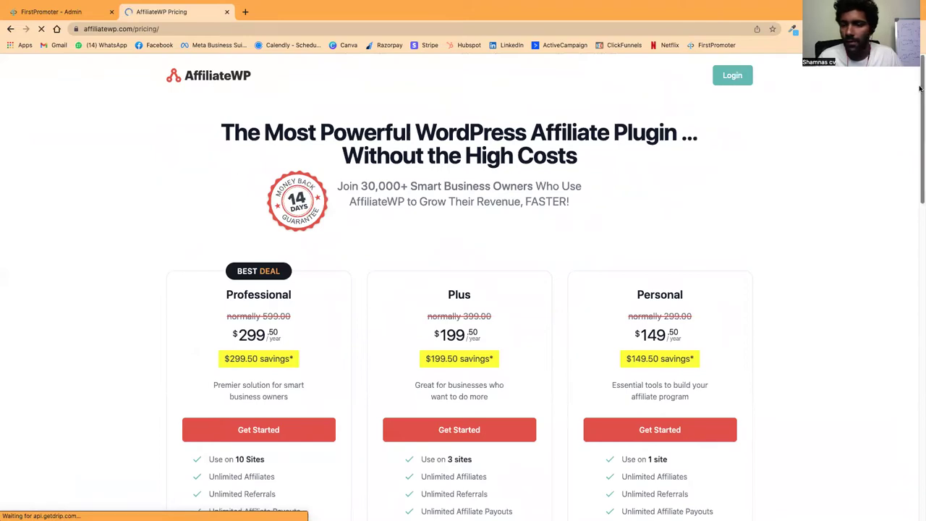
{"action": "left_click_drag", "start_coordinate": [919, 110], "coordinate": [526, 69]}
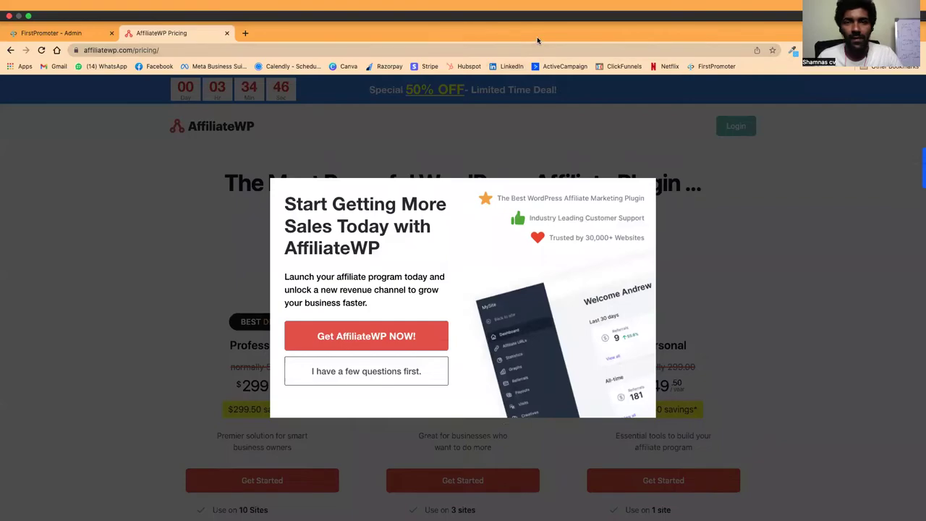